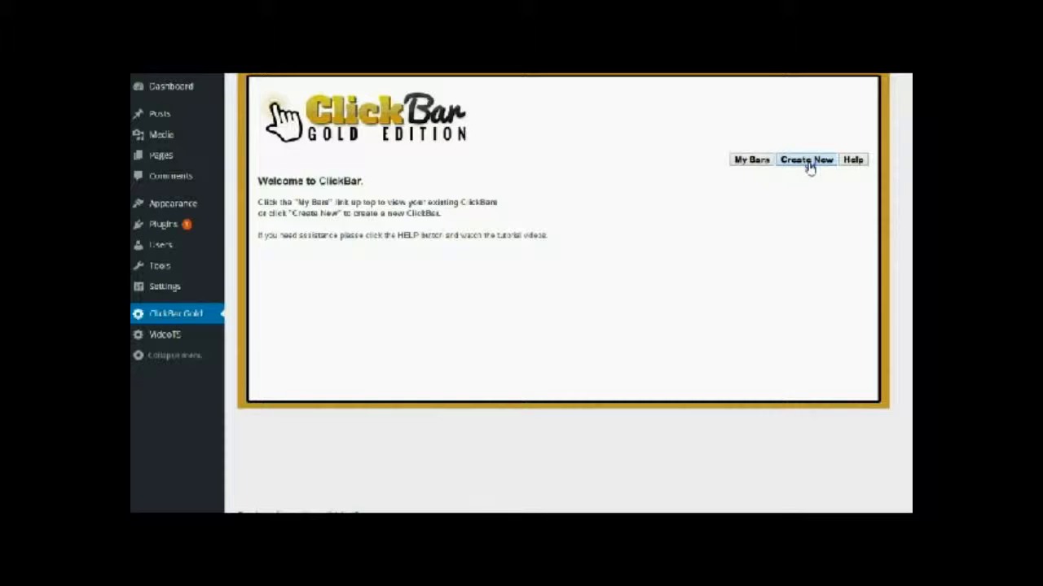
# Create a new ClickBar and name it "My Test"
pyautogui.click(807, 160)
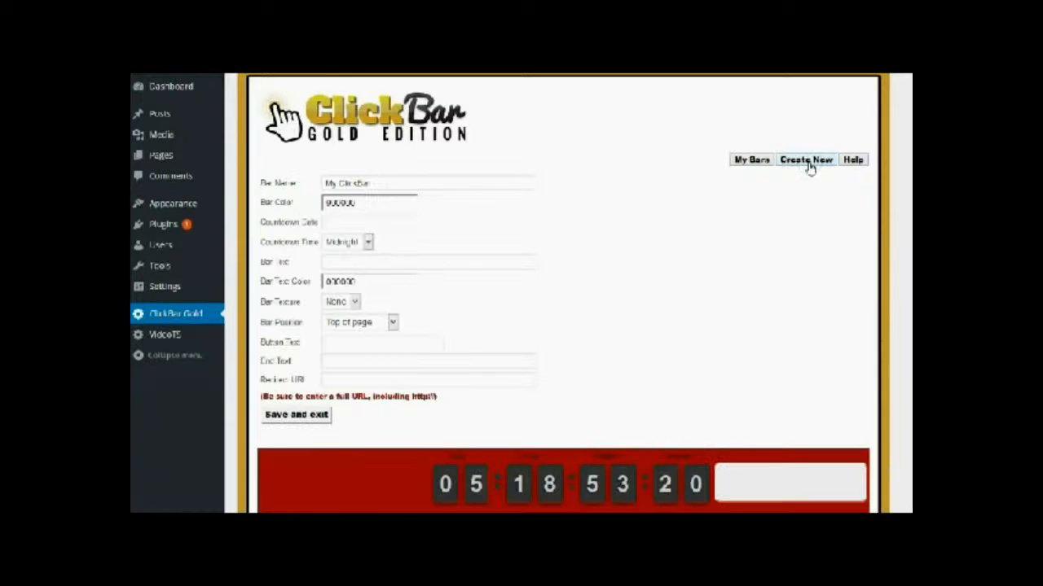
pyautogui.click(661, 124)
pyautogui.click(497, 357)
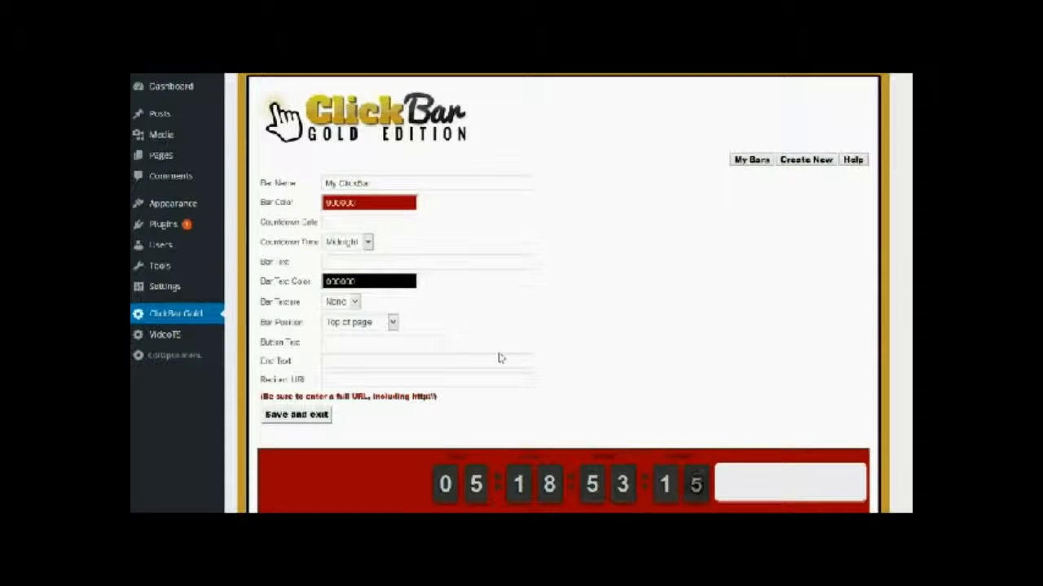
pyautogui.click(444, 183)
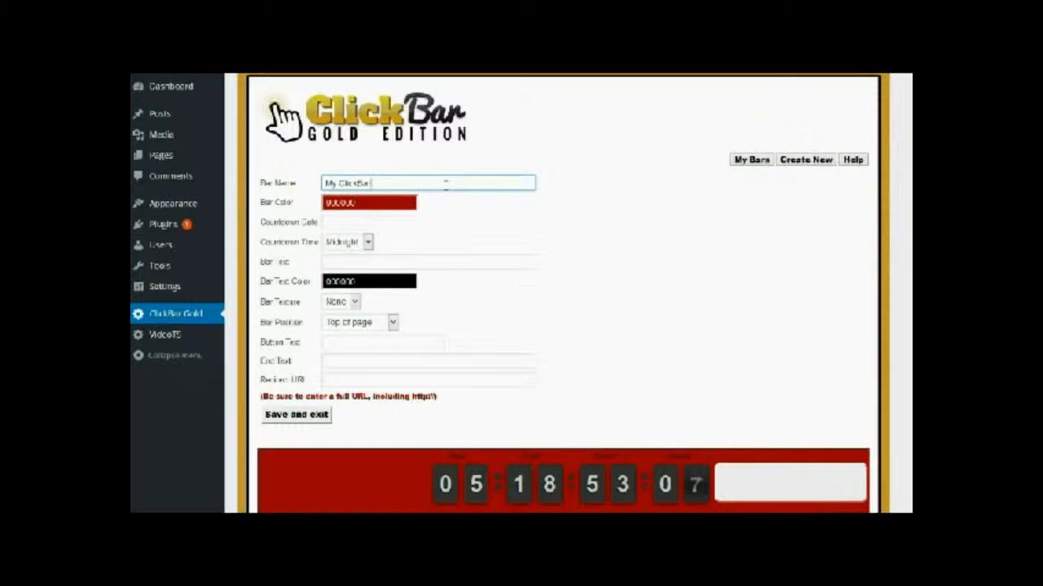
pyautogui.press('BackSpace')
pyautogui.press('BackSpace')
pyautogui.press('BackSpace')
pyautogui.press('BackSpace')
pyautogui.press('BackSpace')
pyautogui.press('BackSpace')
pyautogui.press('BackSpace')
pyautogui.press('BackSpace')
pyautogui.press('BackSpace')
pyautogui.press('BackSpace')
pyautogui.press('BackSpace')
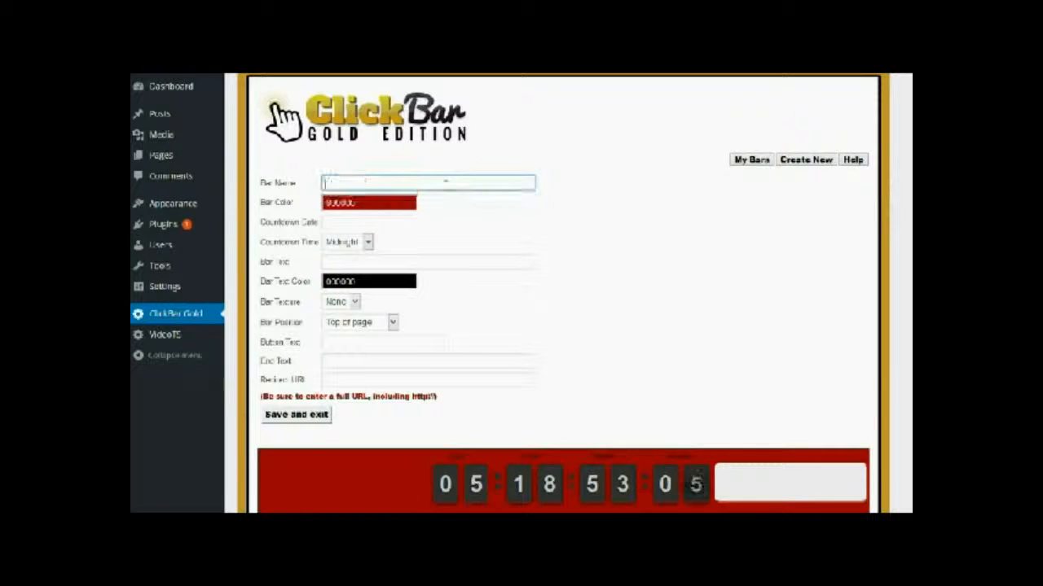
pyautogui.write('My Test')
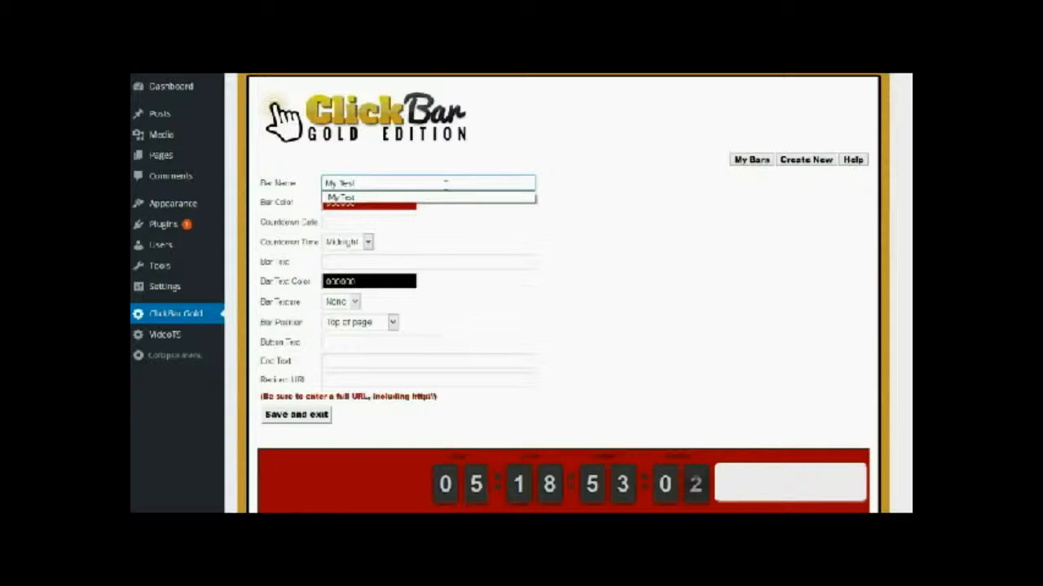
pyautogui.click(610, 174)
# Set the bar color to a dark blue
pyautogui.click(362, 208)
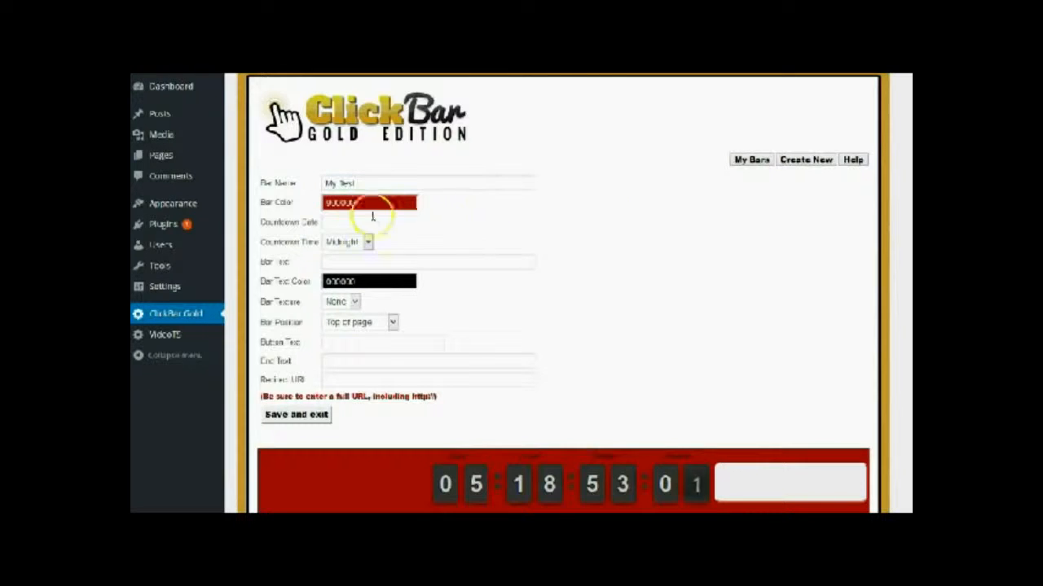
pyautogui.click(559, 205)
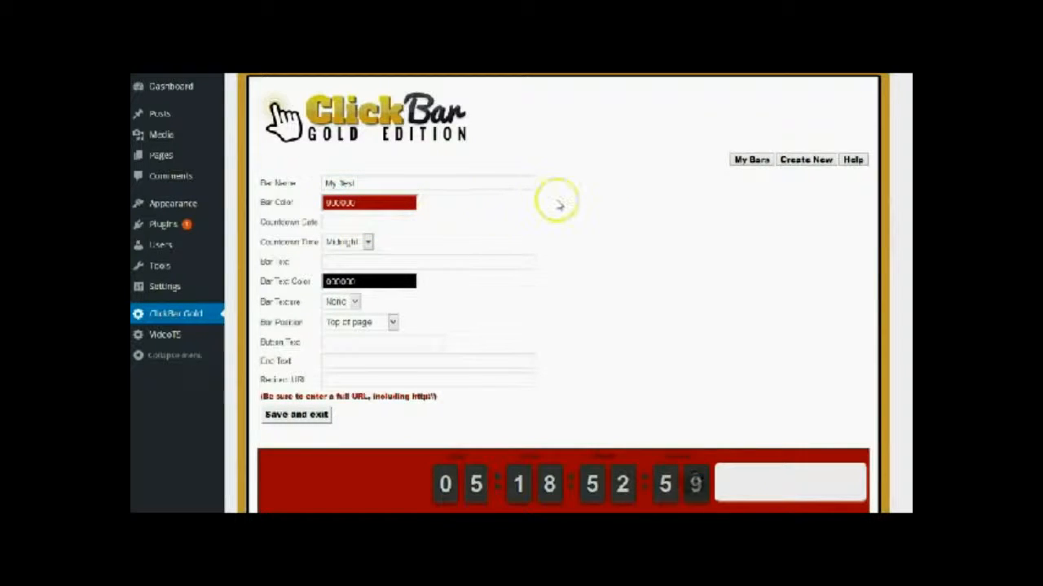
pyautogui.scroll(-2, 558, 204)
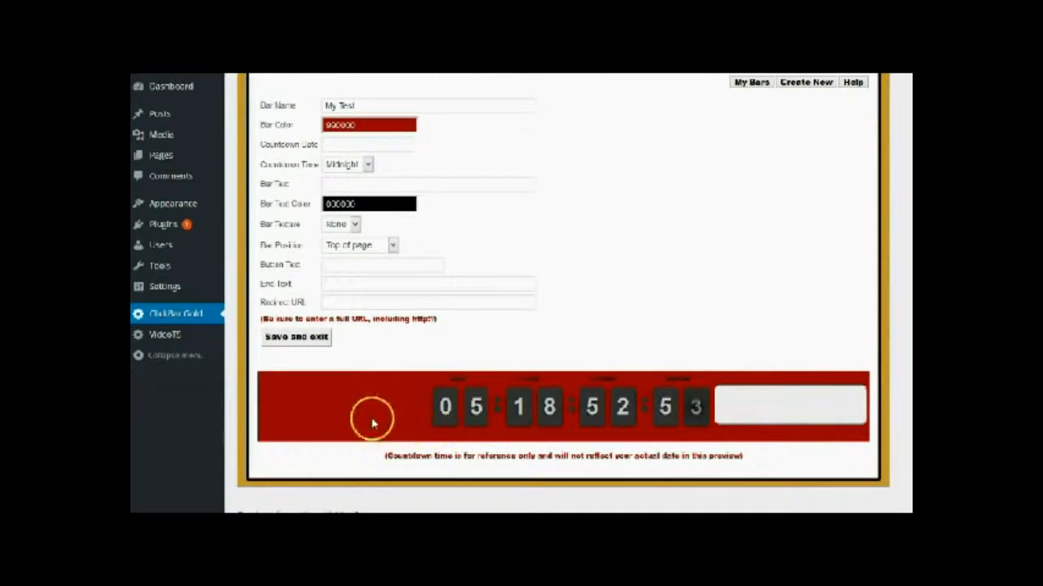
pyautogui.scroll(2, 694, 293)
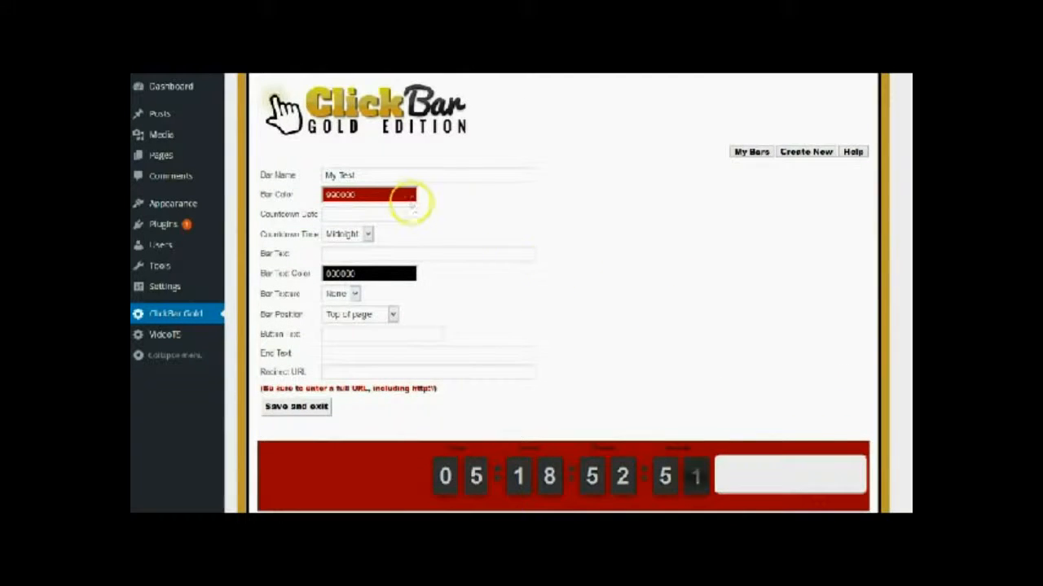
pyautogui.click(409, 196)
pyautogui.moveTo(412, 210)
pyautogui.mouseDown()
pyautogui.moveTo(422, 230)
pyautogui.moveTo(405, 239)
pyautogui.moveTo(399, 223)
pyautogui.mouseUp()
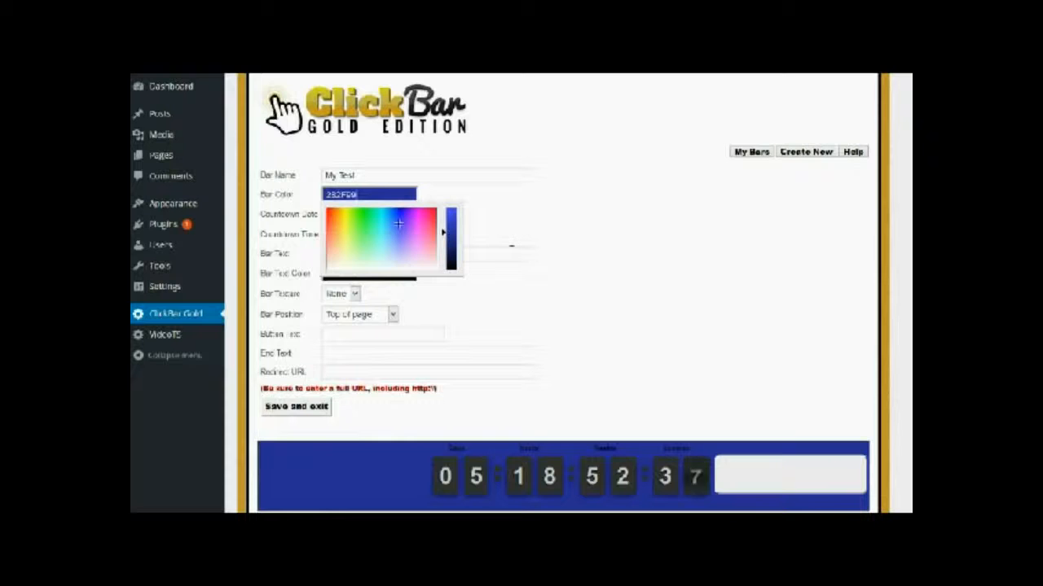
pyautogui.click(533, 239)
# Set the countdown to end on August 19, 2015 at 10:00am
pyautogui.click(336, 211)
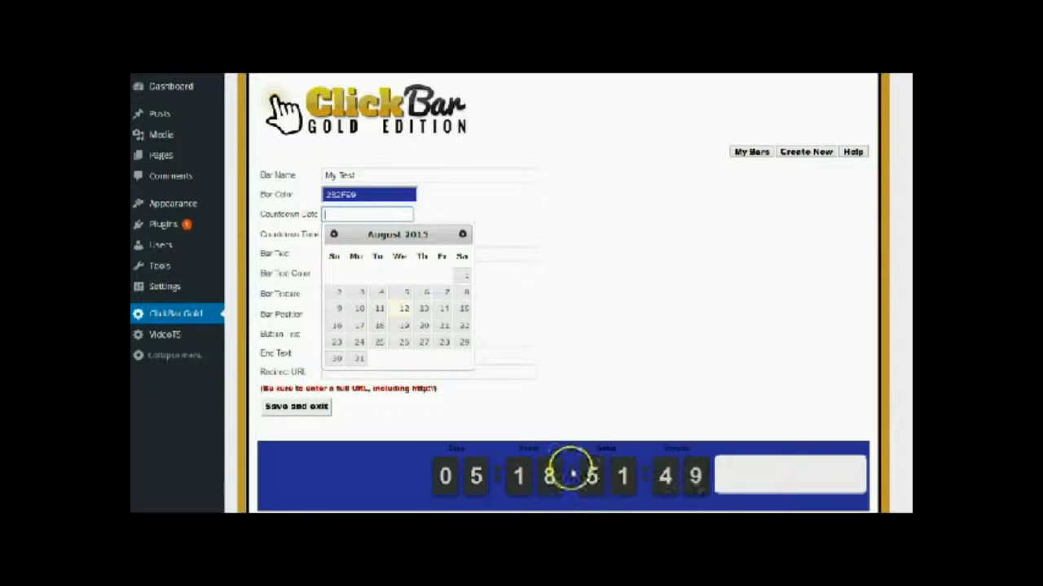
pyautogui.click(404, 326)
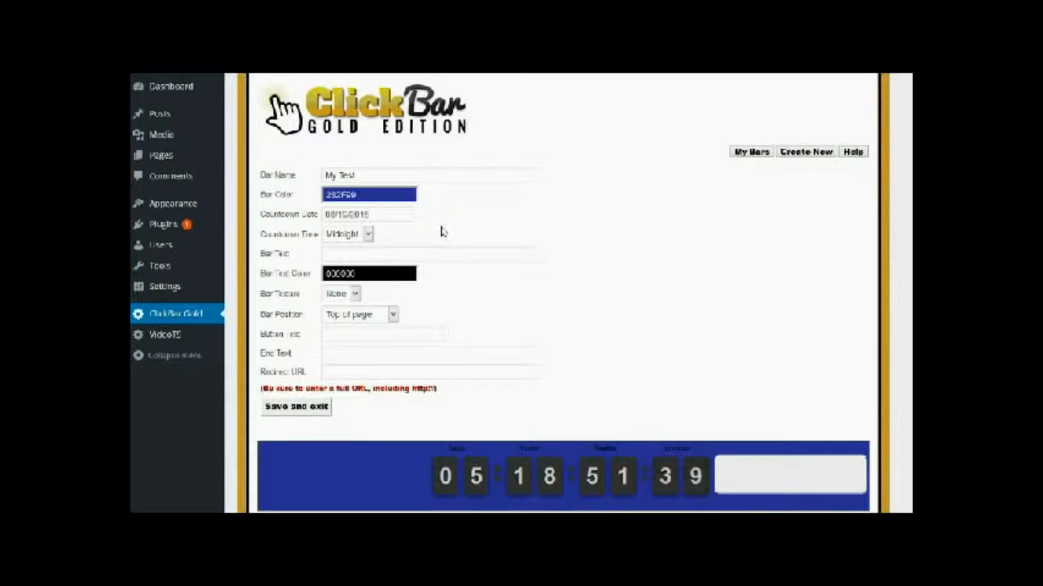
pyautogui.click(367, 233)
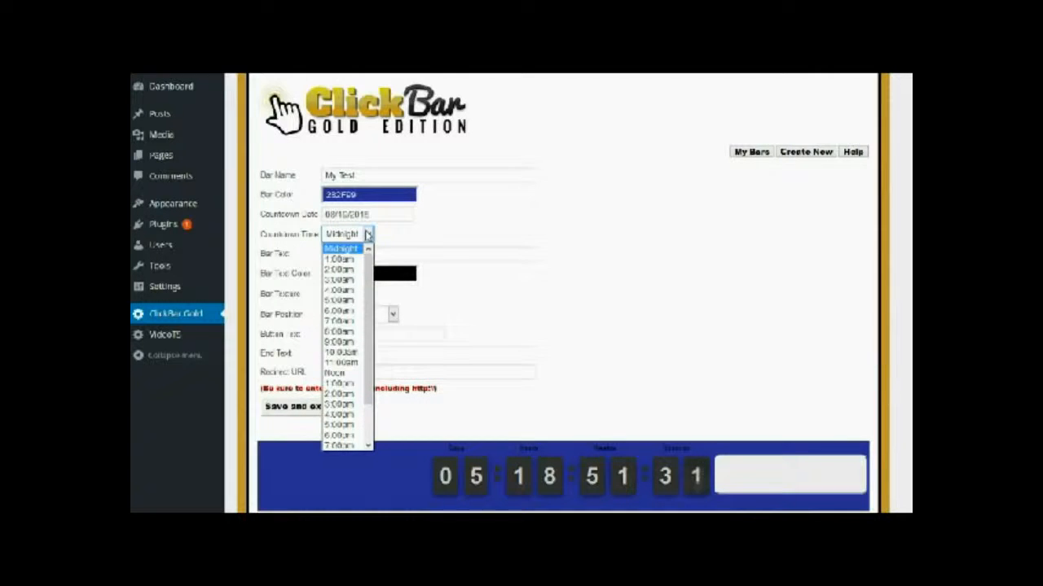
pyautogui.click(340, 352)
# Set the bar text to "Bonus offer expires in:"
pyautogui.click(454, 252)
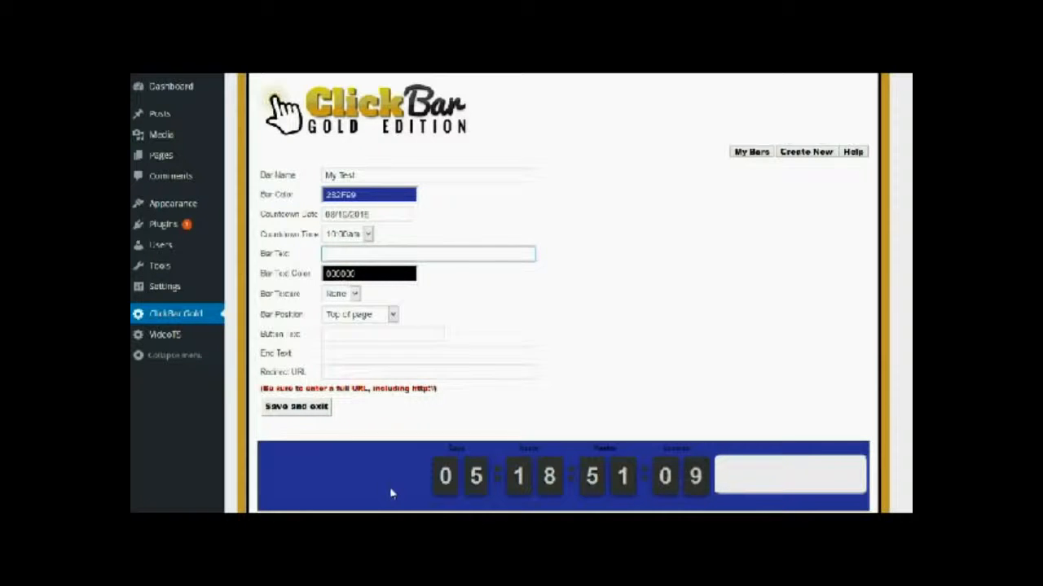
pyautogui.write('Bonu')
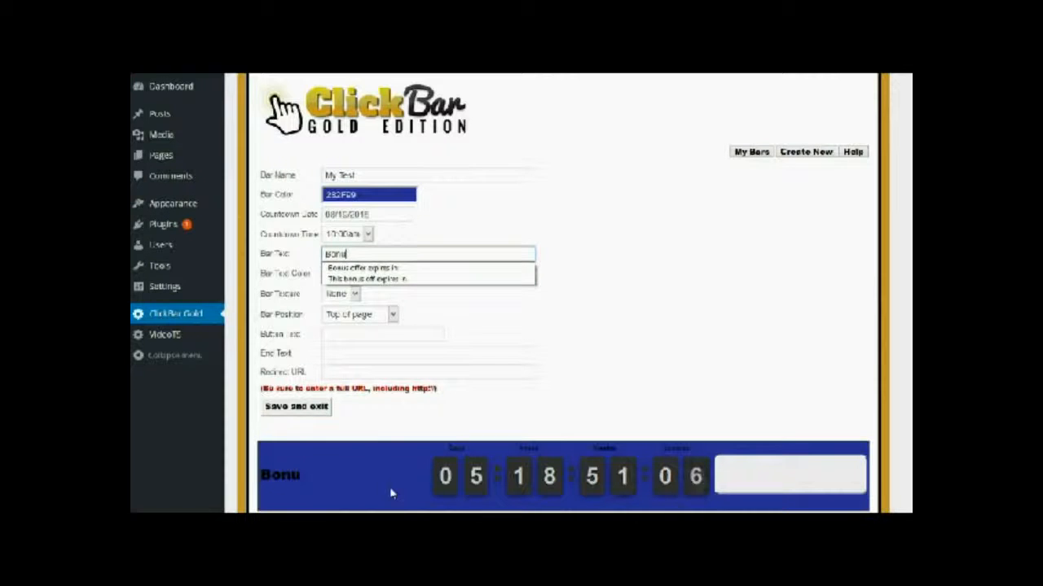
pyautogui.press('Down')
pyautogui.press('Return')
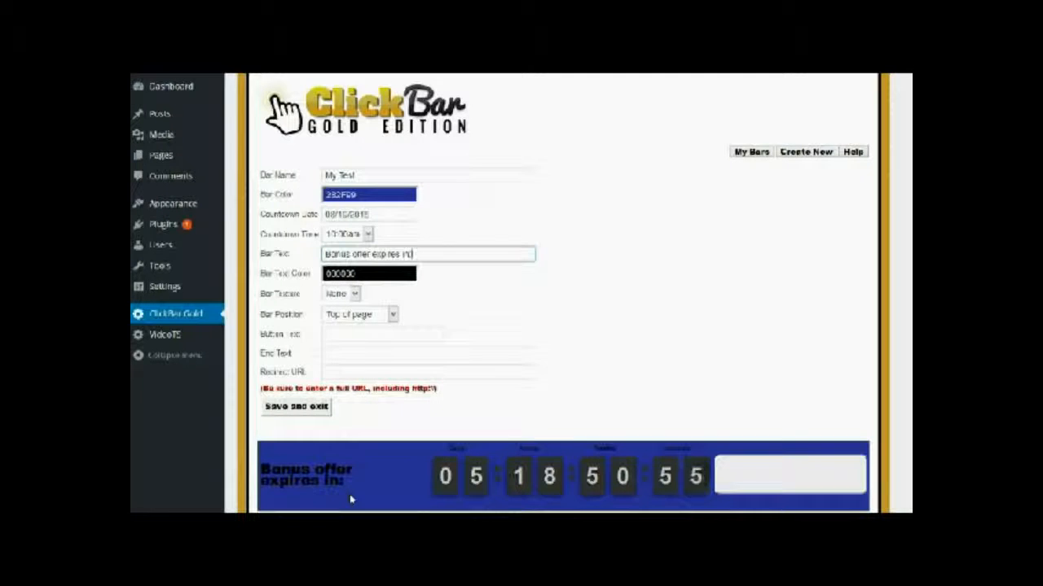
pyautogui.click(385, 483)
pyautogui.click(405, 466)
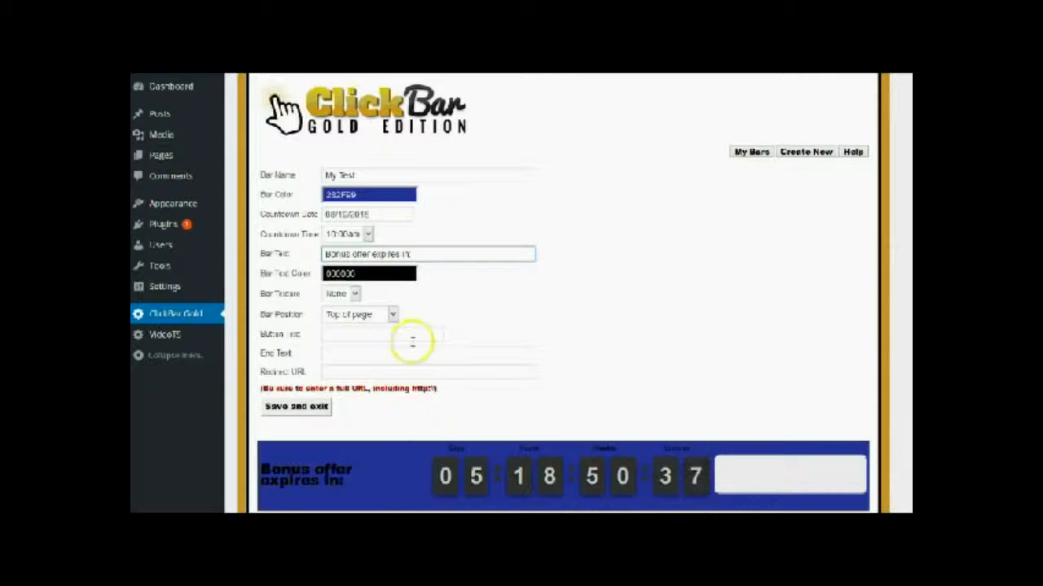
# Change the bar text color to near-white F2F2F2
pyautogui.click(394, 274)
pyautogui.click(452, 344)
pyautogui.moveTo(452, 345); pyautogui.dragTo(457, 291)
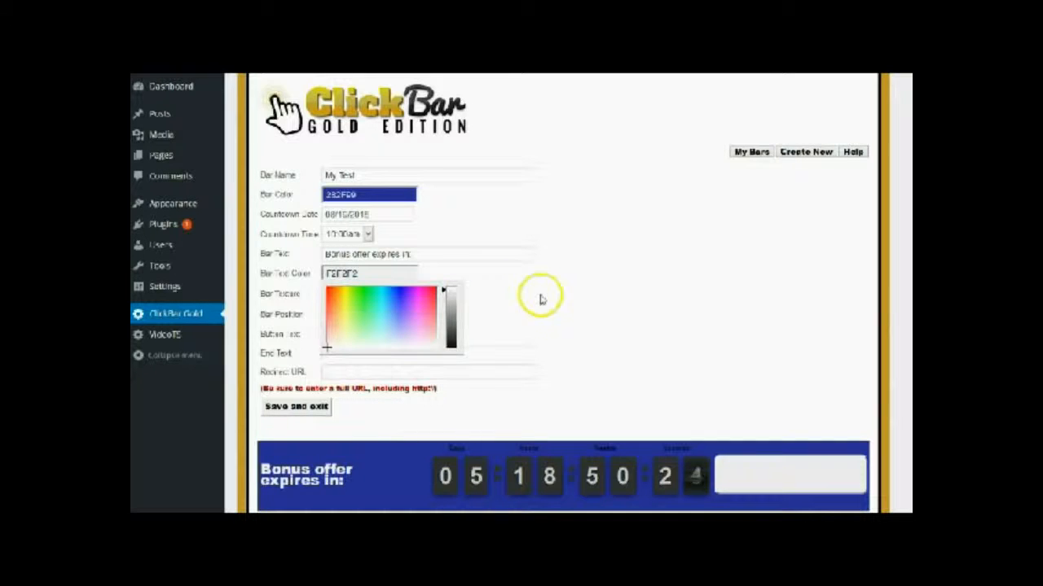
pyautogui.click(561, 302)
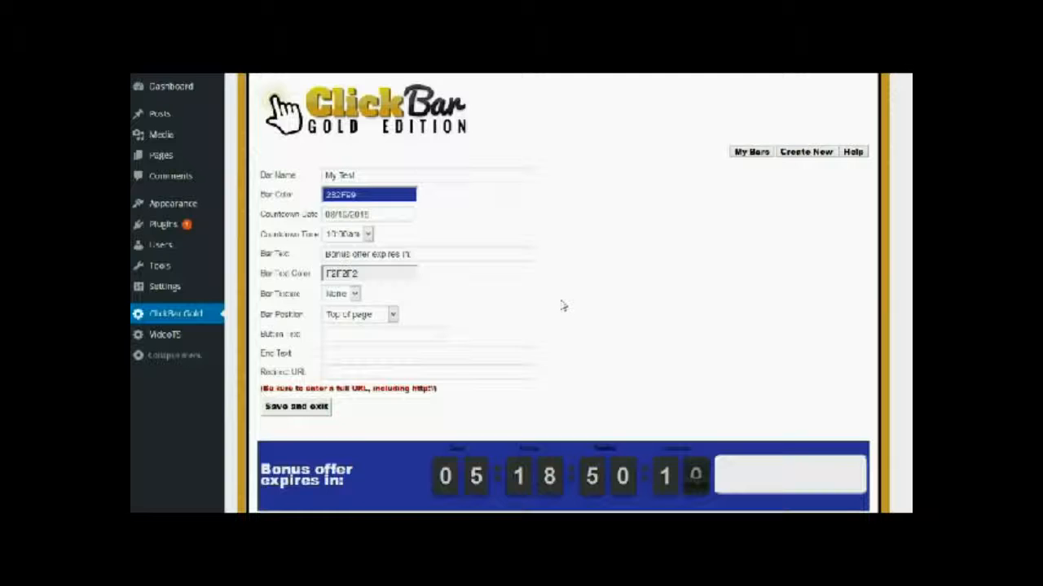
# Apply bar texture 5 and set the bar position to Bottom of page
pyautogui.click(354, 294)
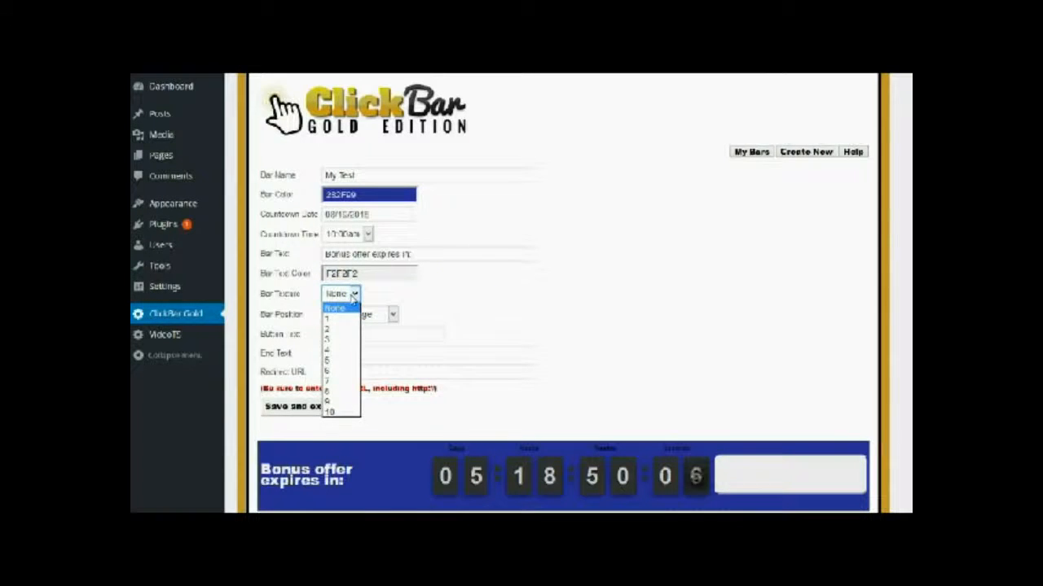
pyautogui.click(336, 362)
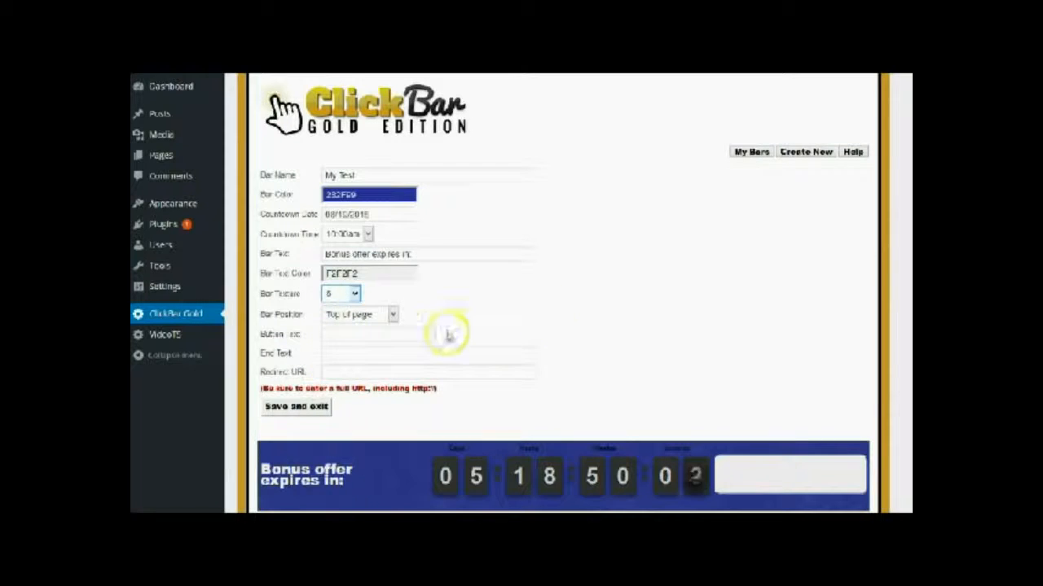
pyautogui.click(392, 315)
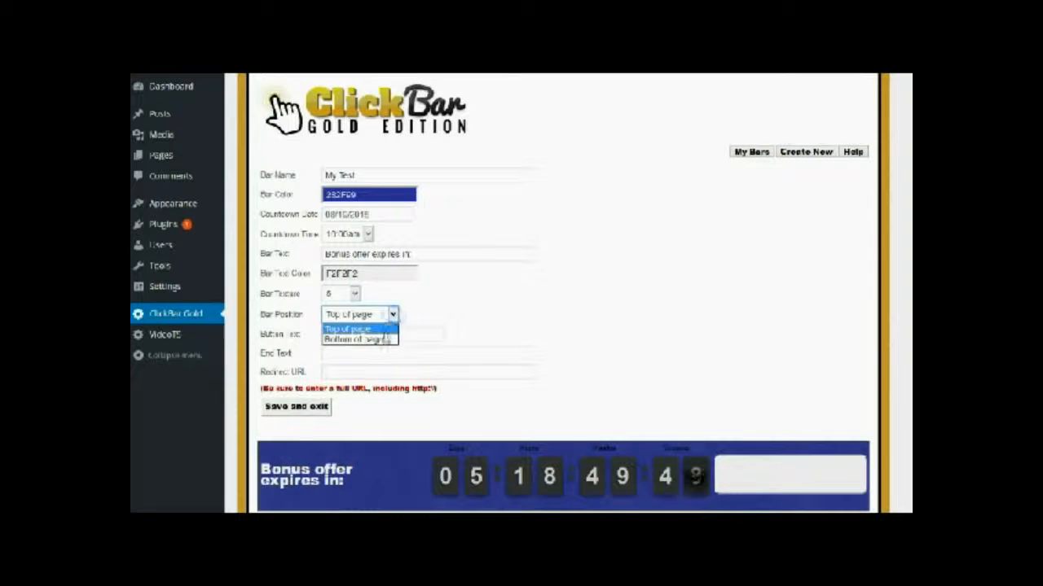
pyautogui.click(381, 339)
# Set the button text to "Click Here Now!" and the end text to "This offer has expired!"
pyautogui.click(357, 334)
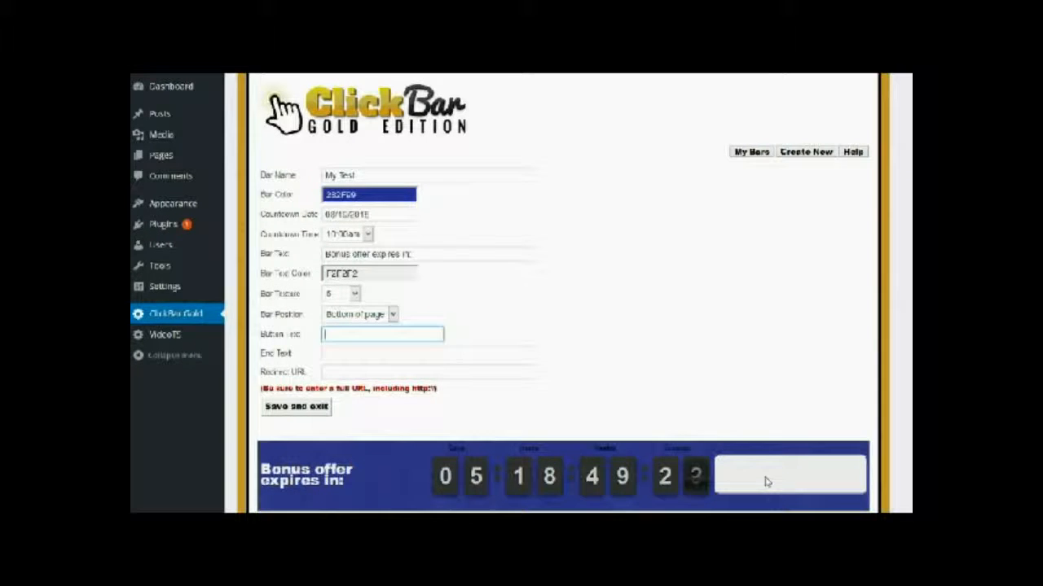
pyautogui.write('C')
pyautogui.press('Down')
pyautogui.press('Down')
pyautogui.click(357, 355)
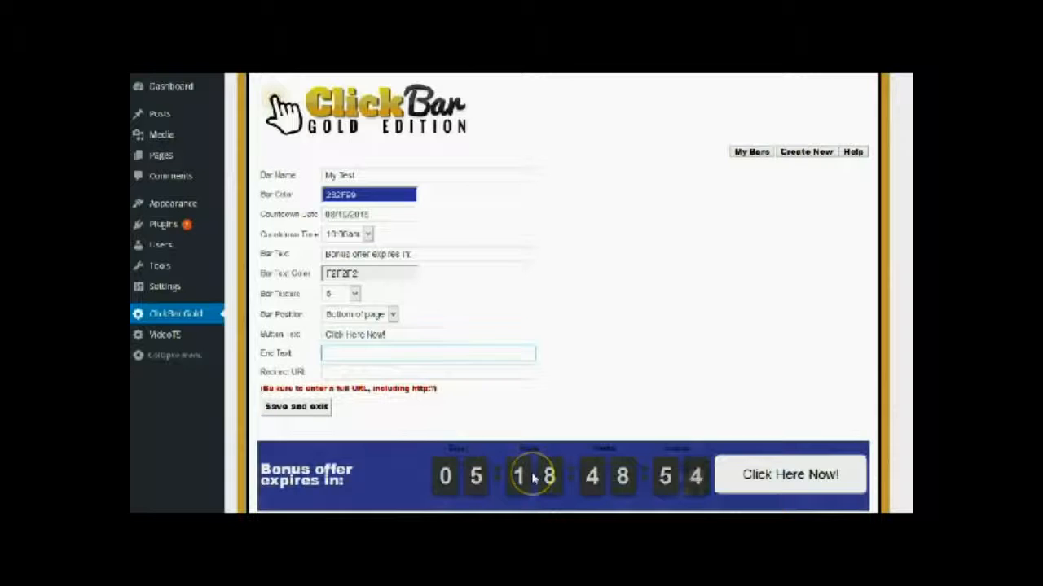
pyautogui.click(418, 357)
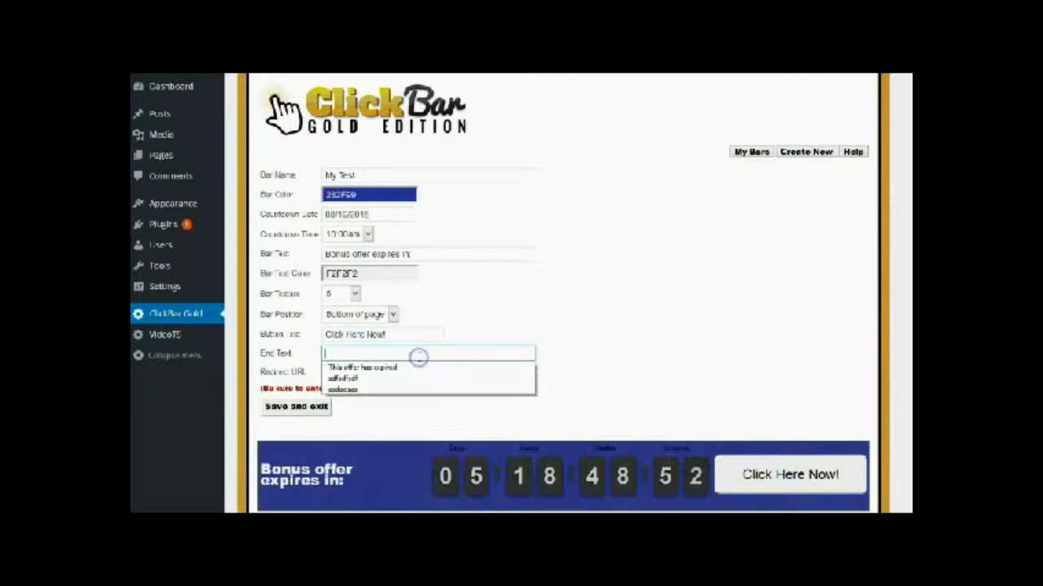
pyautogui.click(407, 368)
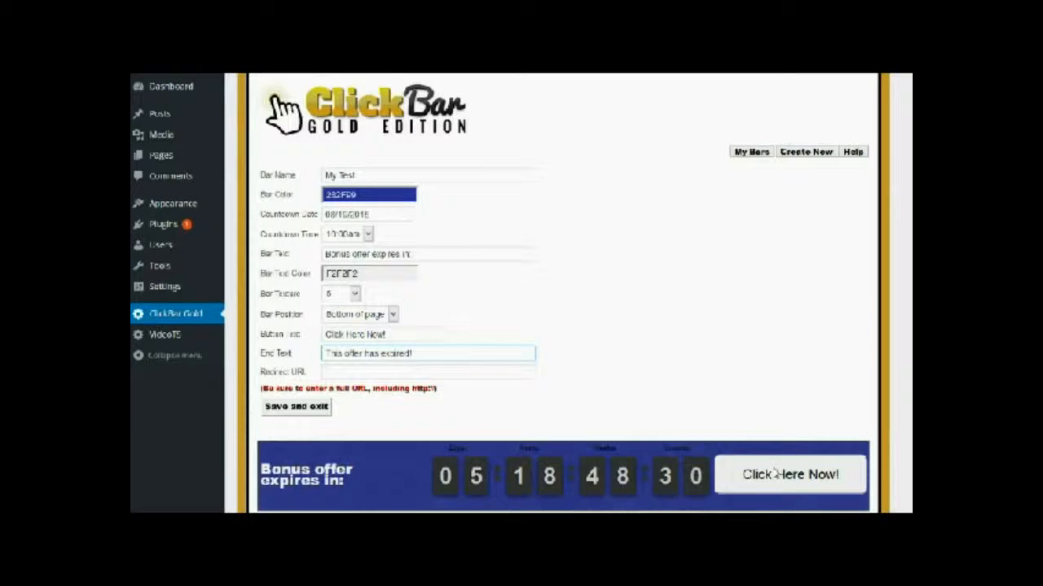
# Fill in the redirect URL with the previously used full .com website address, and save the bar
pyautogui.click(417, 372)
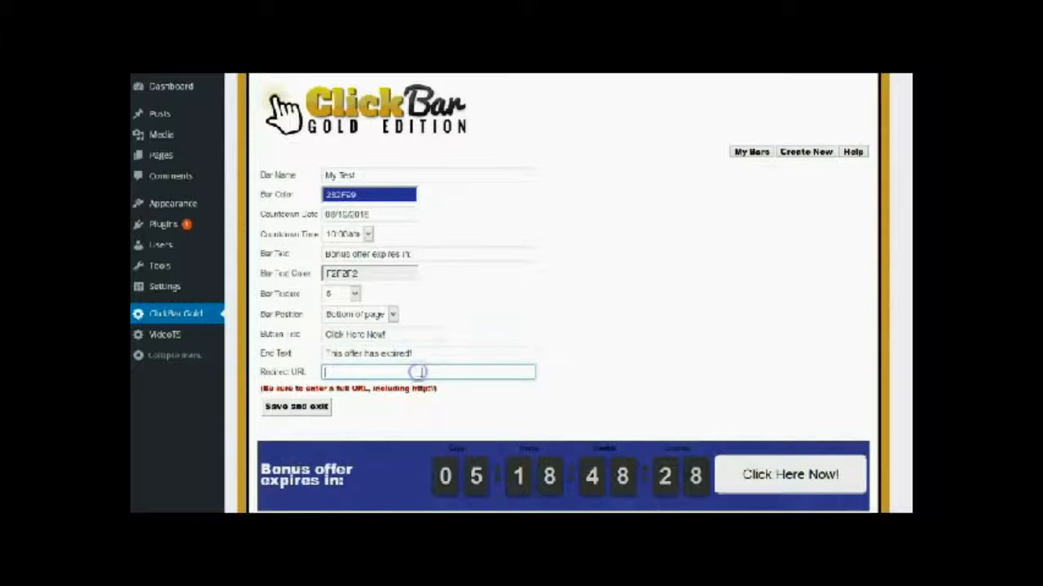
pyautogui.write('h')
pyautogui.press('Down')
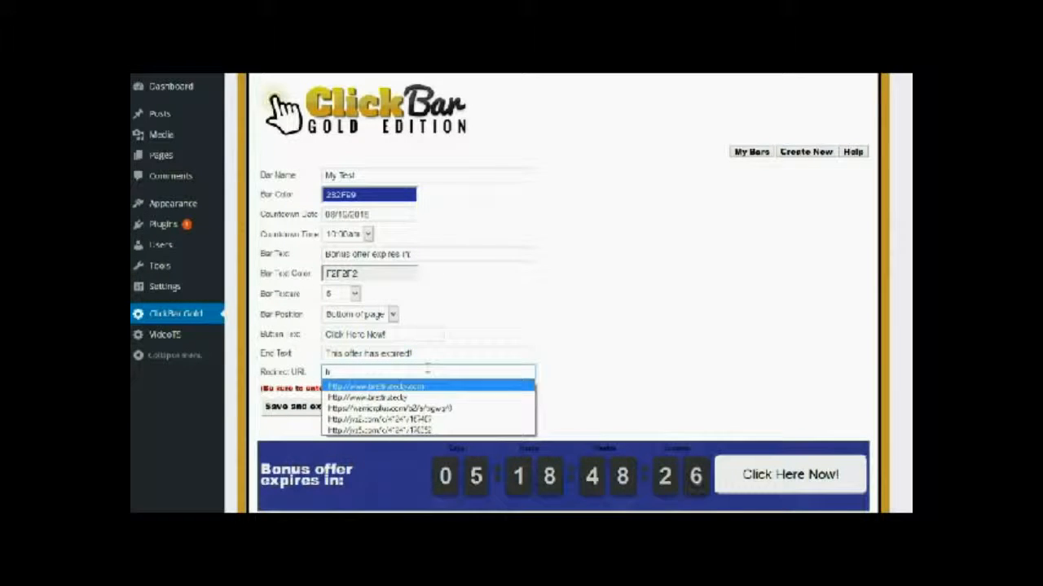
pyautogui.press('Return')
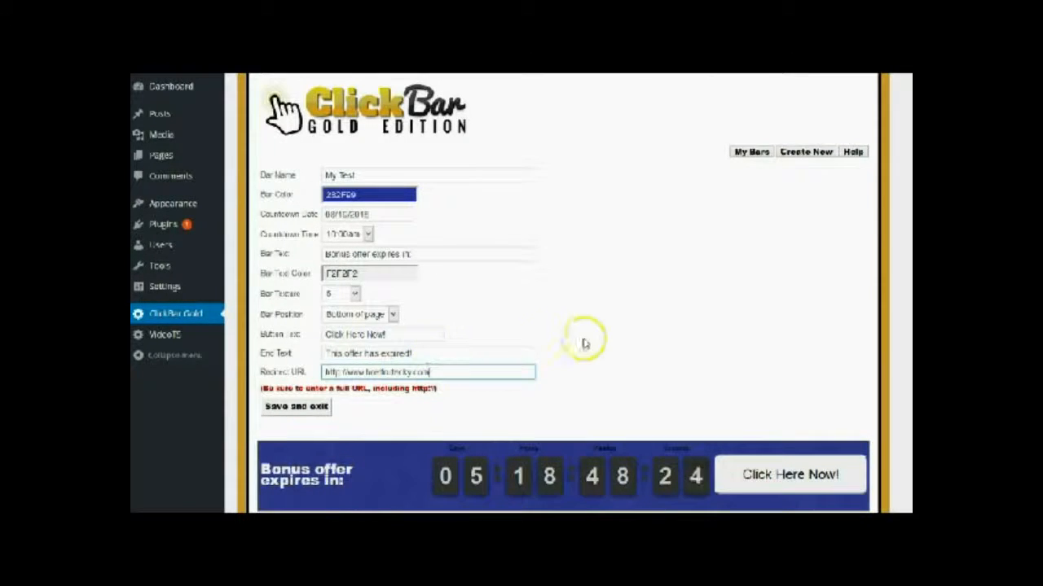
pyautogui.click(274, 410)
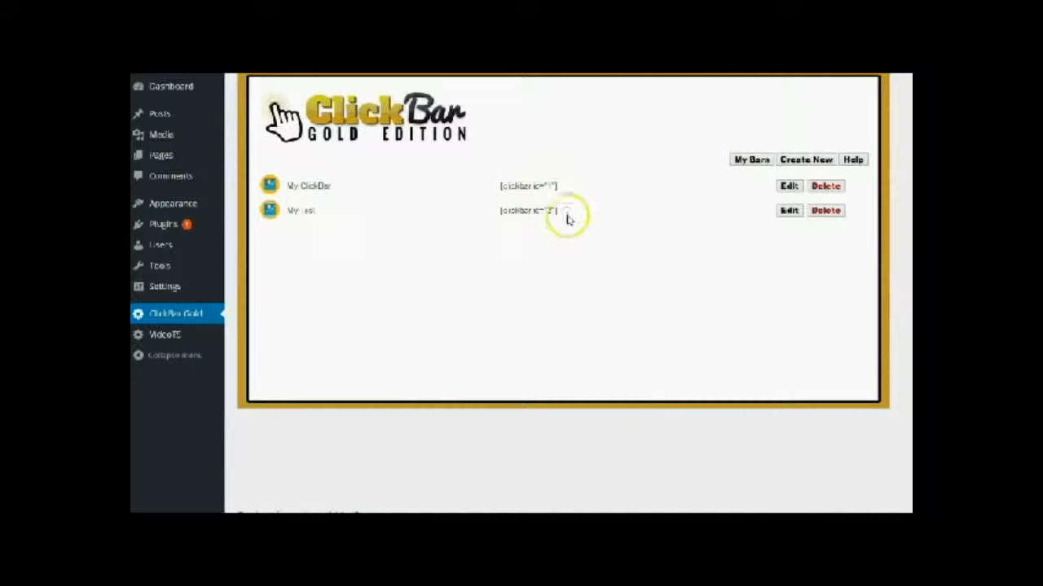
# Copy the shortcode of the My Test bar from the list of bars
pyautogui.moveTo(556, 212); pyautogui.dragTo(506, 214)
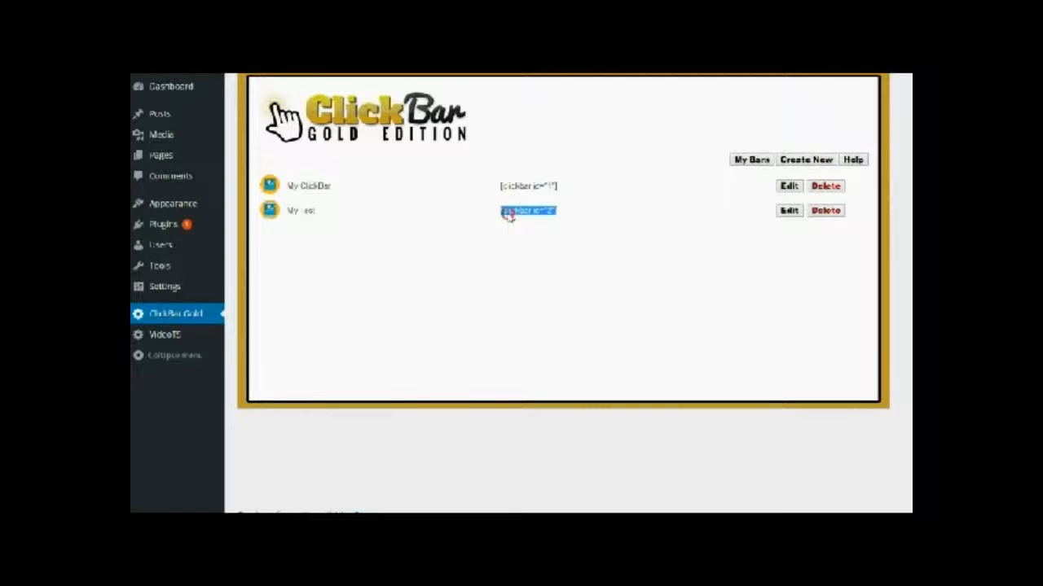
pyautogui.rightClick(509, 215)
pyautogui.click(539, 224)
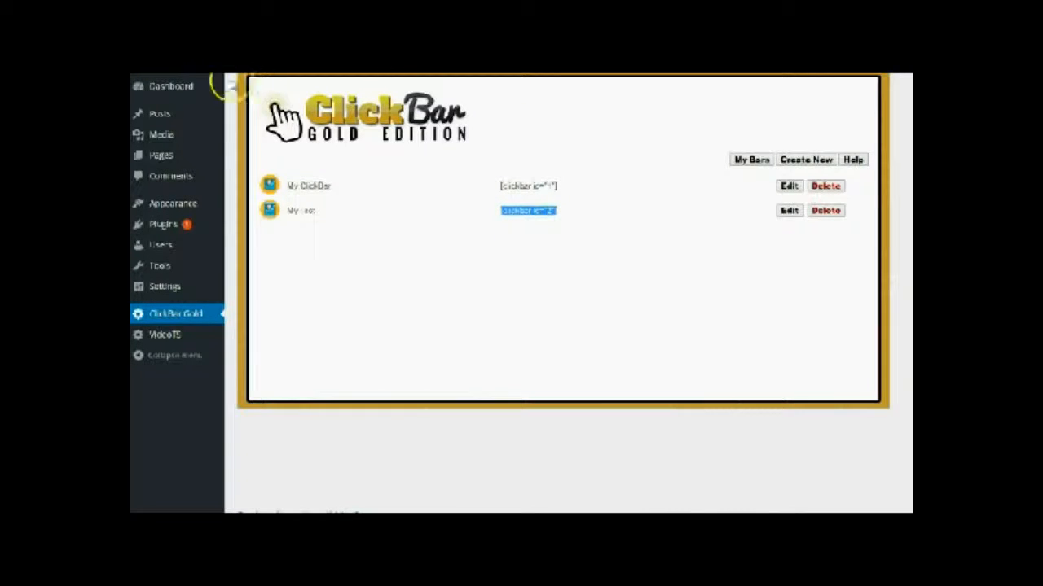
# Replace the clickbar shortcode in the post "This is a test post" with the copied [clickbar id="2"] and update the post
pyautogui.click(171, 116)
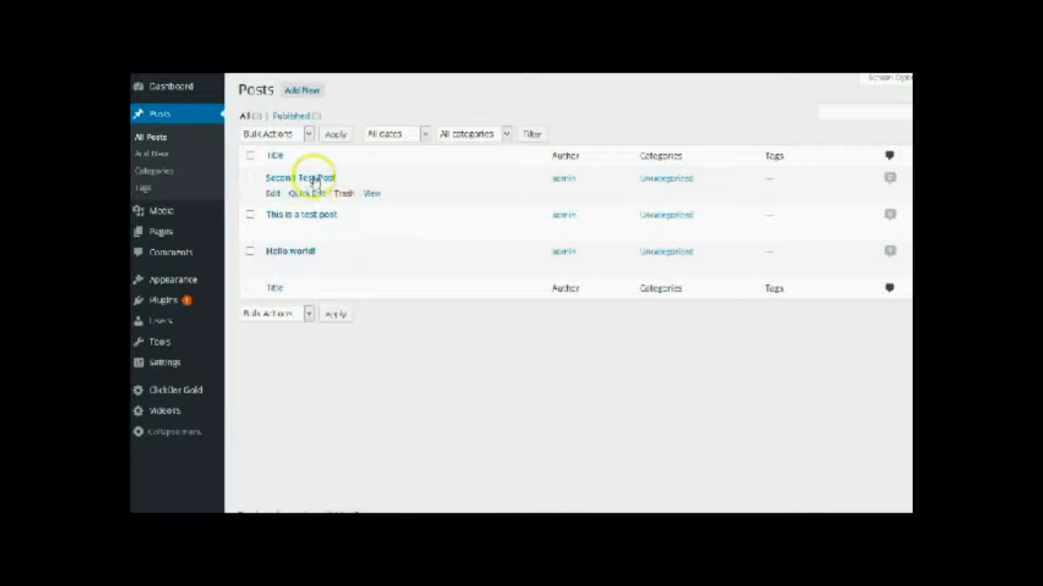
pyautogui.click(273, 231)
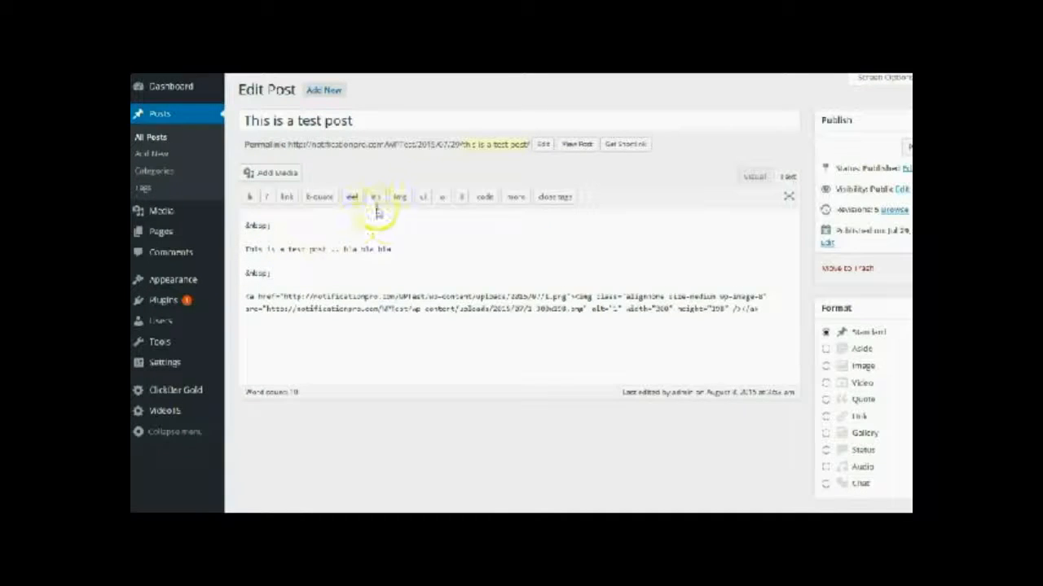
pyautogui.moveTo(386, 222); pyautogui.dragTo(250, 222)
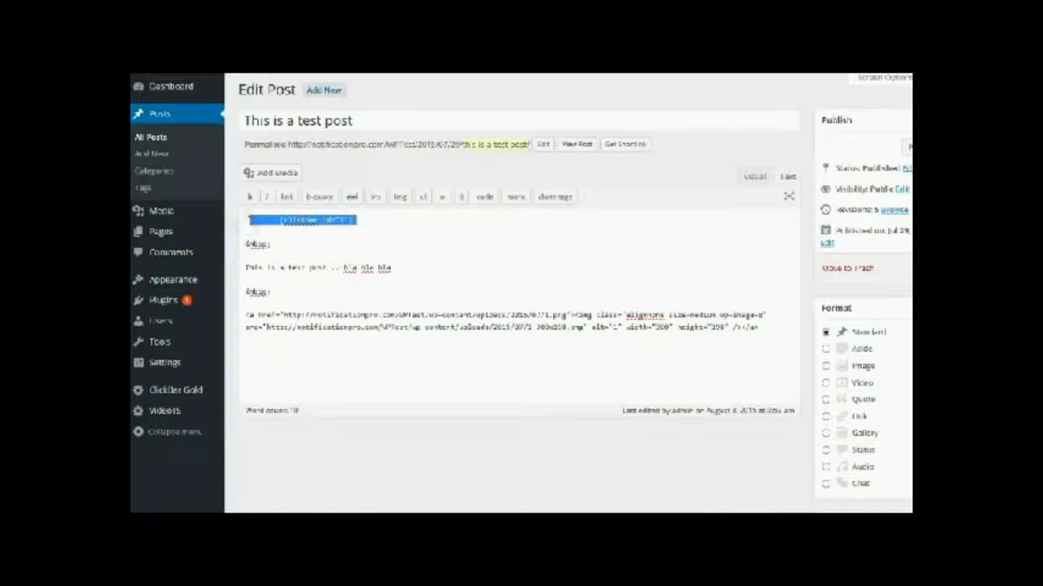
pyautogui.press('BackSpace')
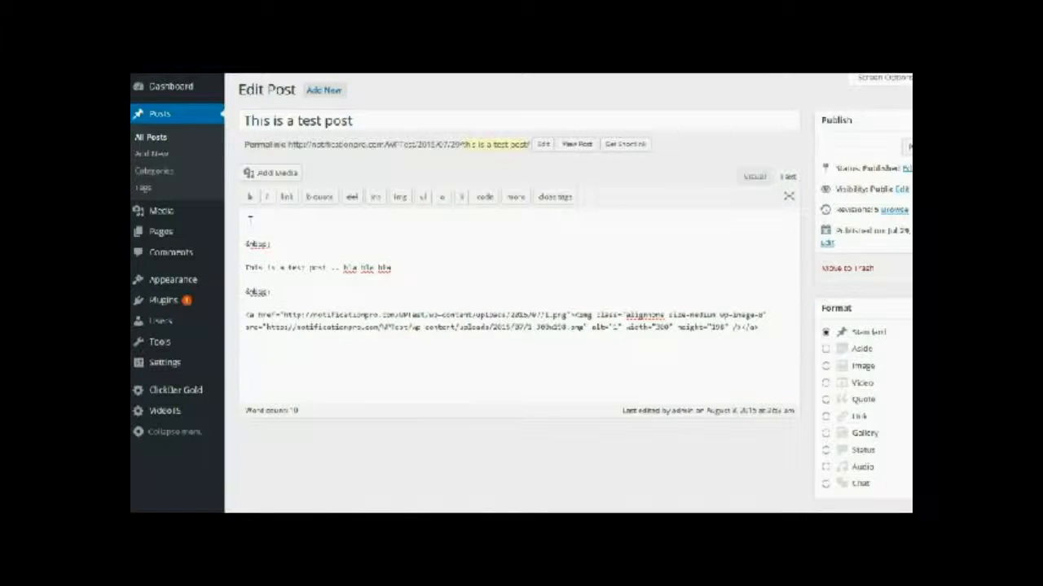
pyautogui.hotkey('ctrl', 'v')
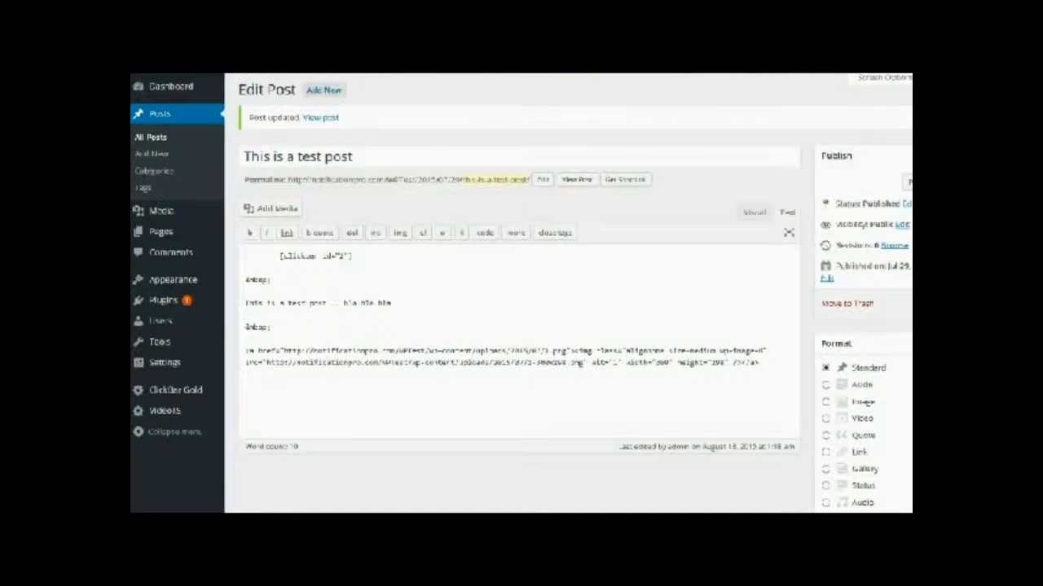
# View the updated test post on the live site in a new tab to check the bar
pyautogui.rightClick(314, 117)
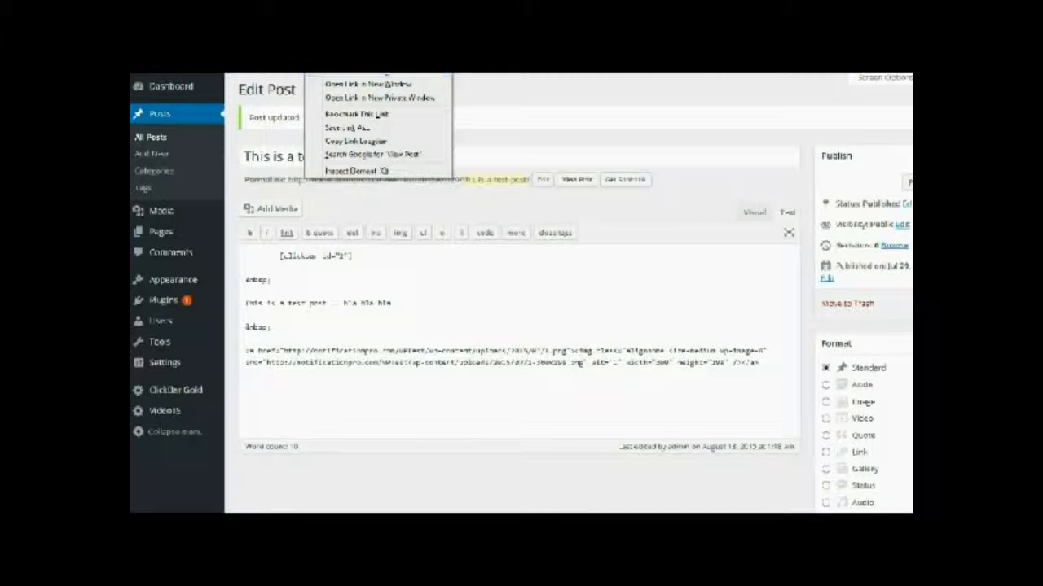
pyautogui.click(351, 71)
pyautogui.click(391, 16)
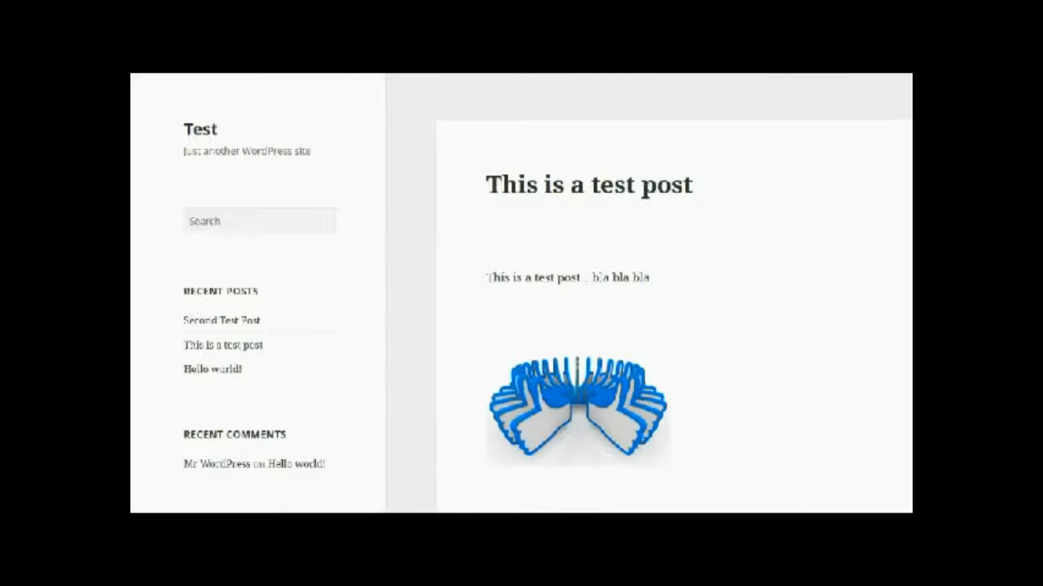
pyautogui.scroll(-2, 527, 216)
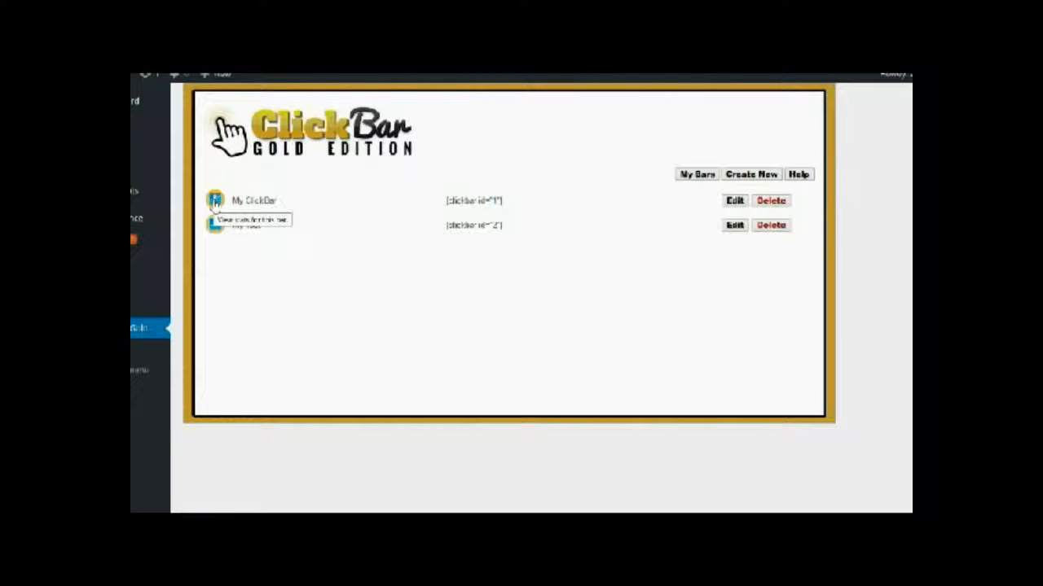
# View the stats of the My ClickBar bar in the ClickBar Gold list of bars
pyautogui.click(214, 203)
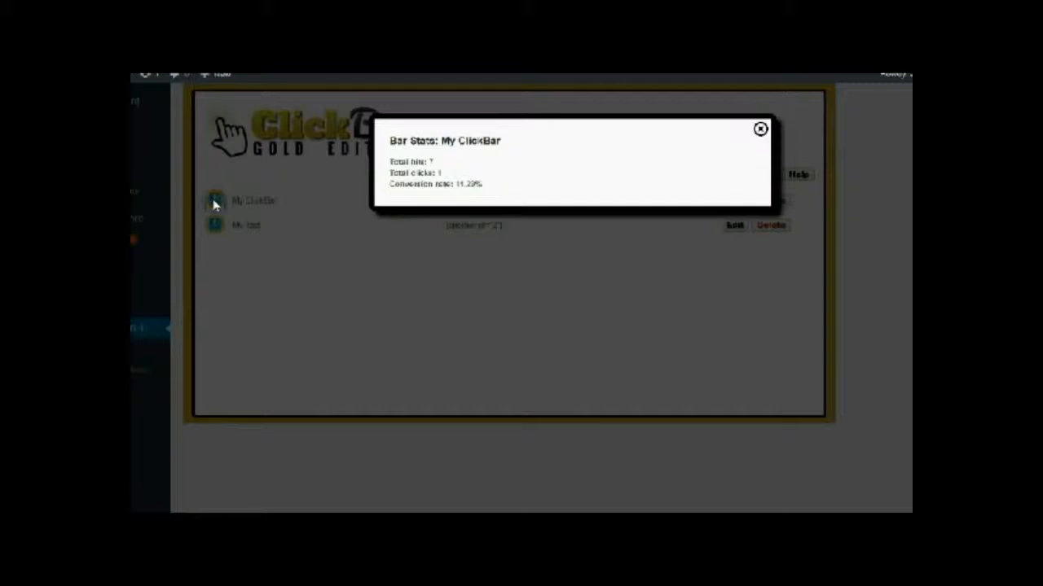